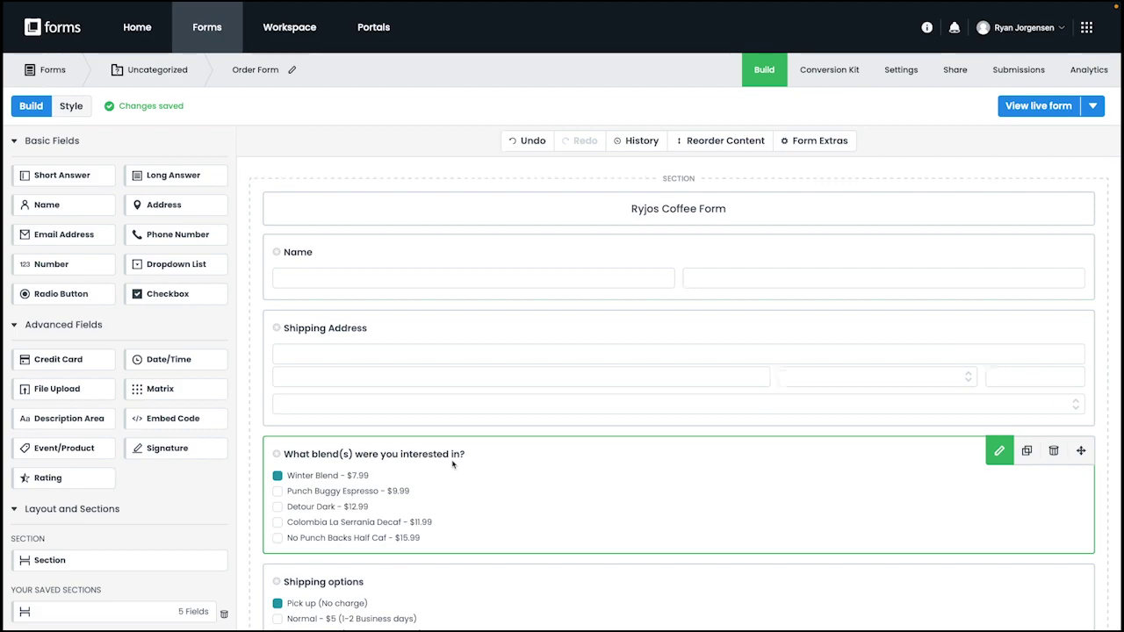
# Step: Open the Advanced Options Editor for the coffee blend checkbox question to list its labels and prices
pyautogui.click(498, 480)
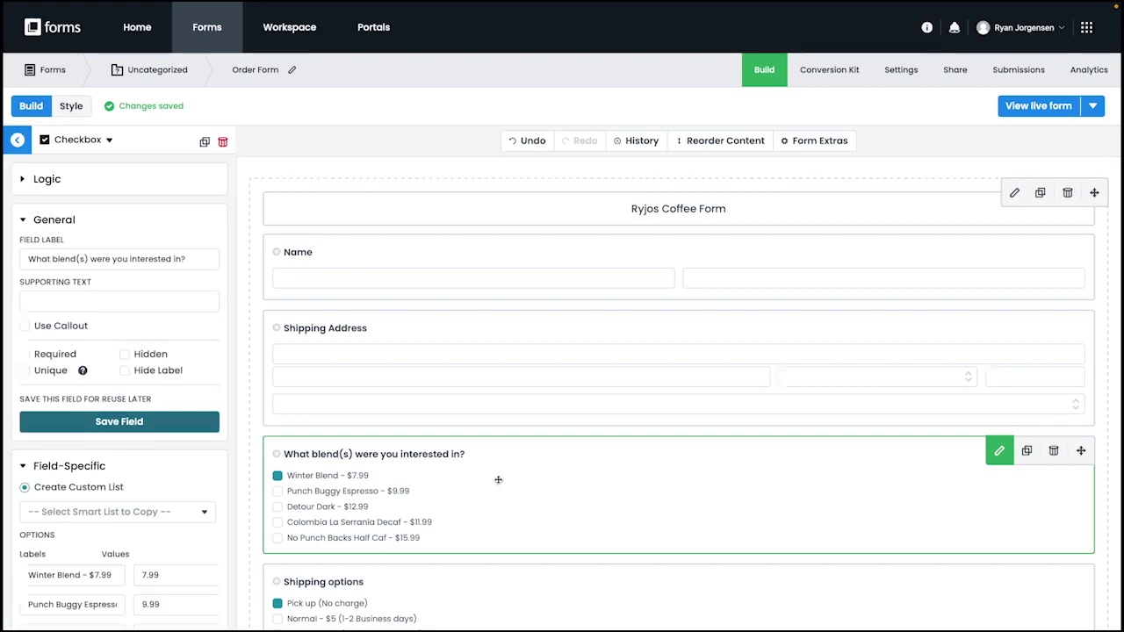
pyautogui.scroll(-5, 120, 517)
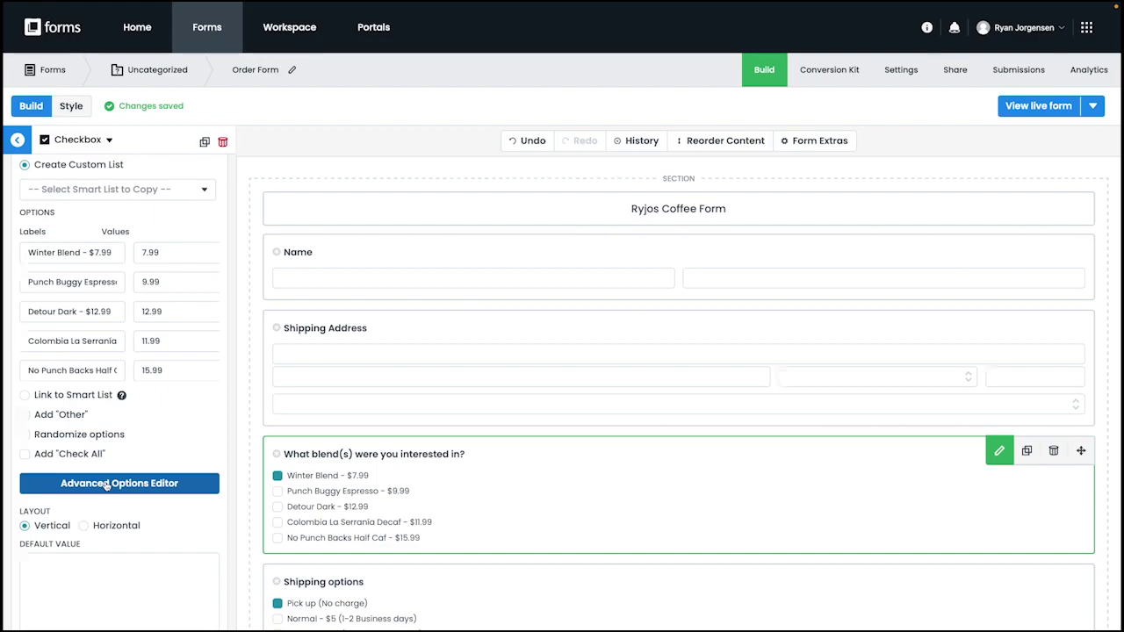
pyautogui.click(105, 484)
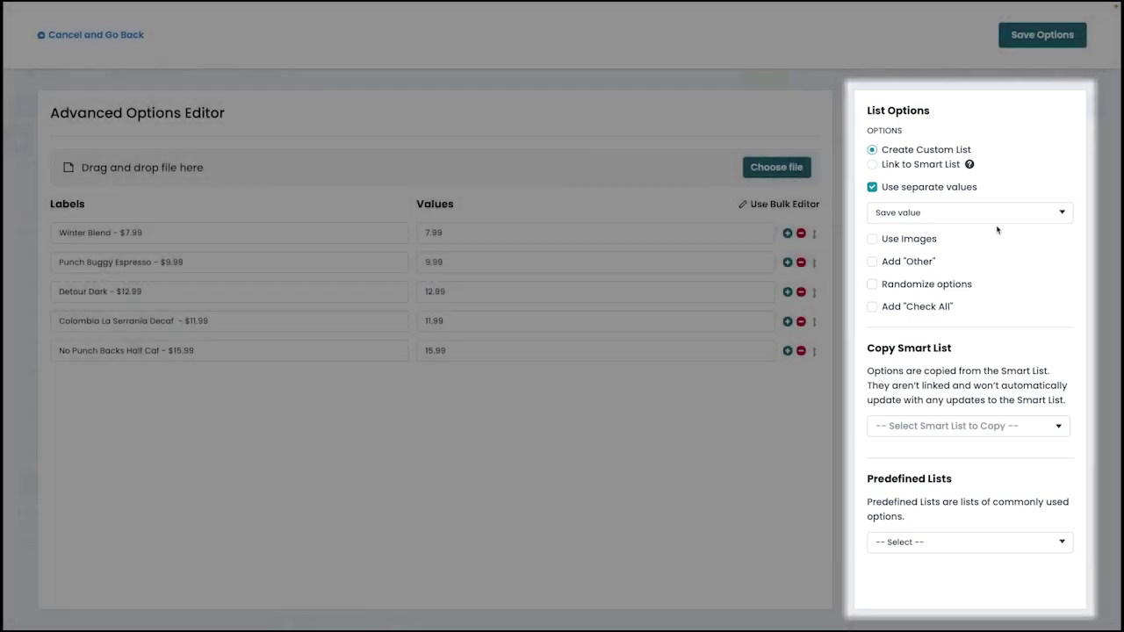
pyautogui.click(1008, 223)
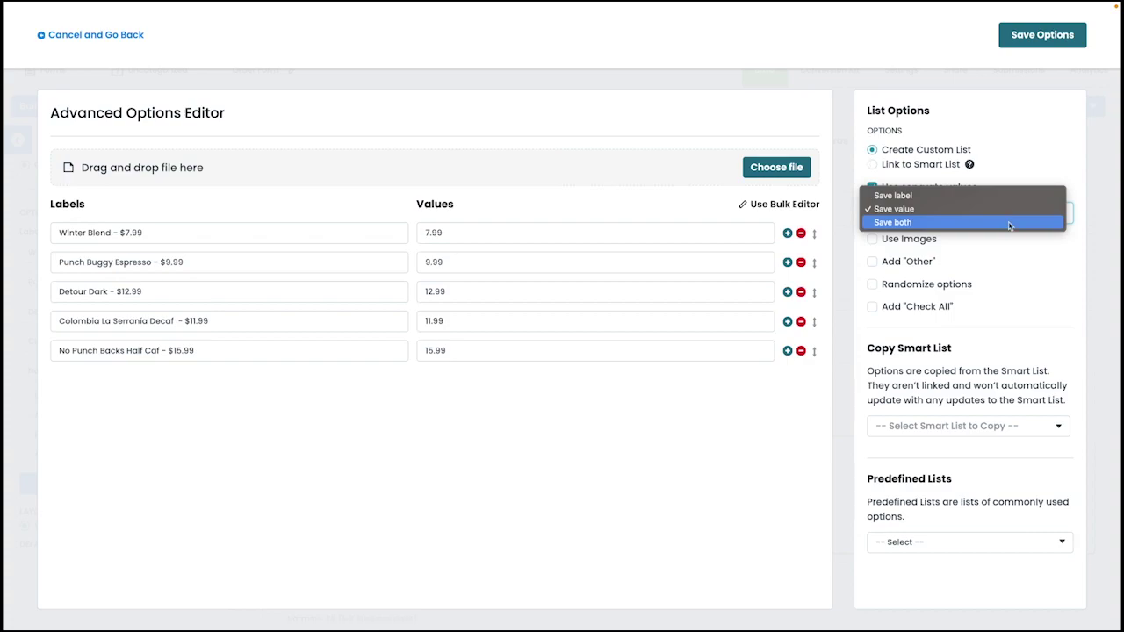
pyautogui.click(1009, 209)
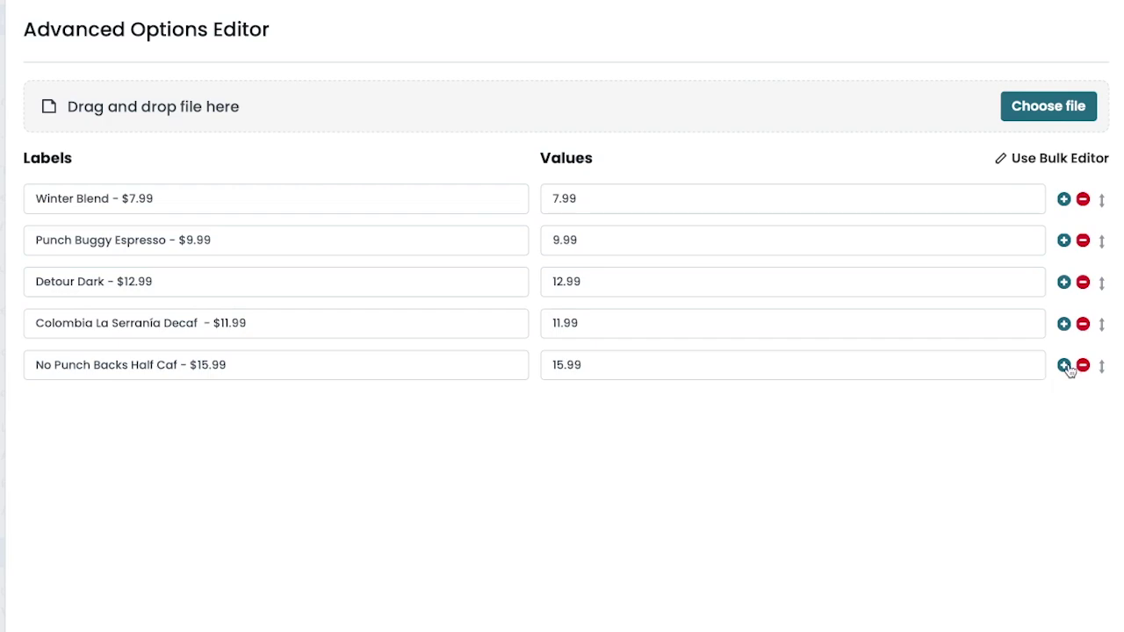
pyautogui.click(1066, 367)
pyautogui.click(1064, 409)
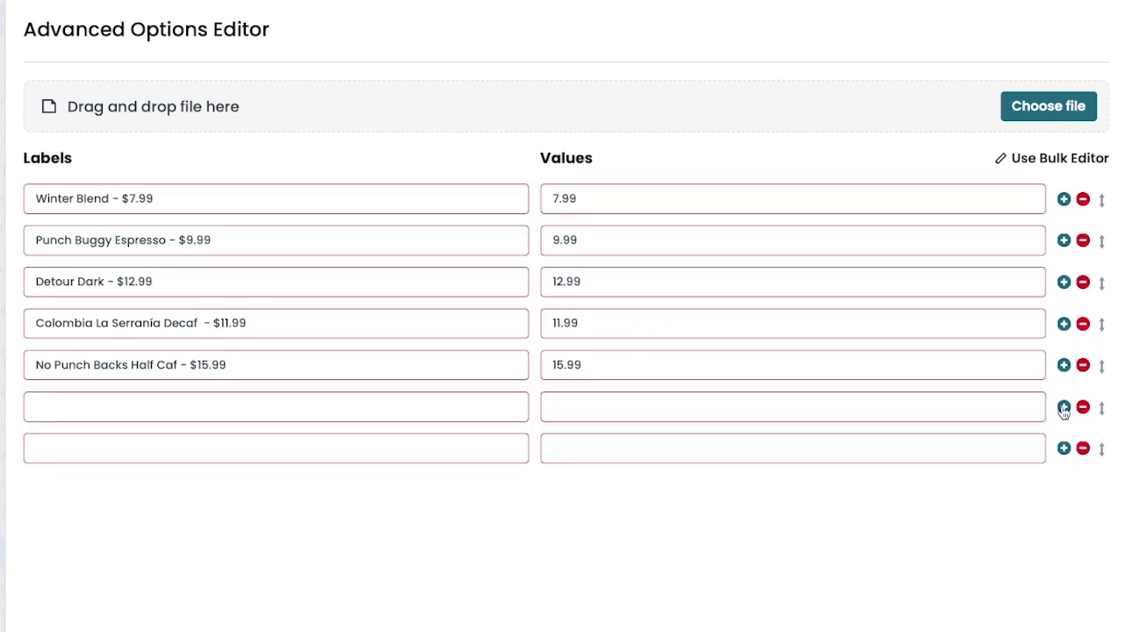
pyautogui.click(661, 417)
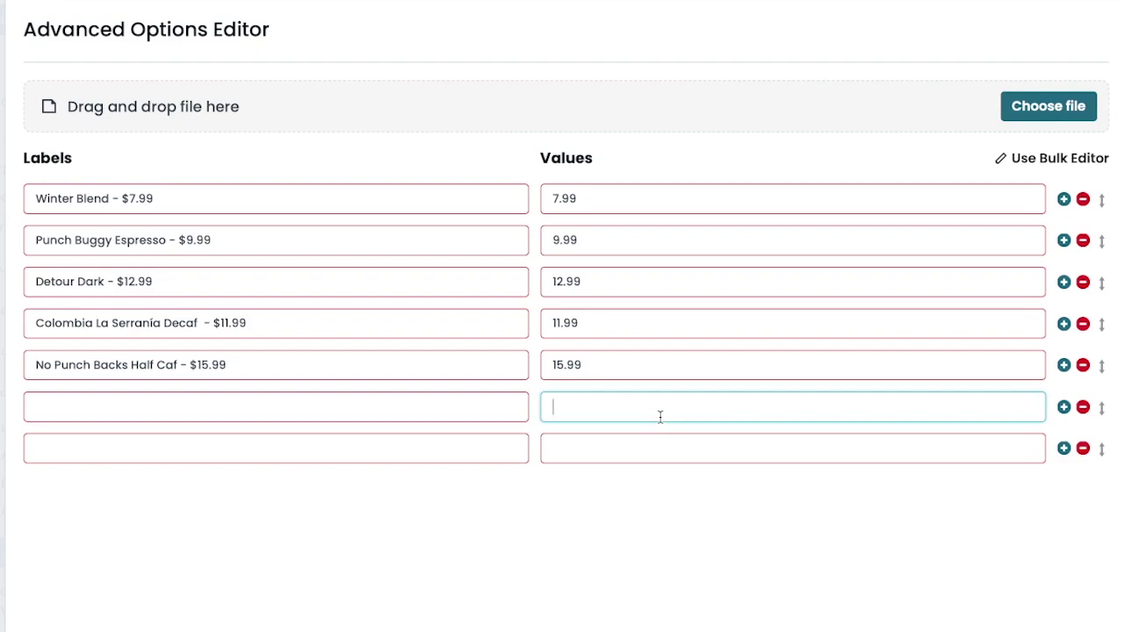
pyautogui.write('2')
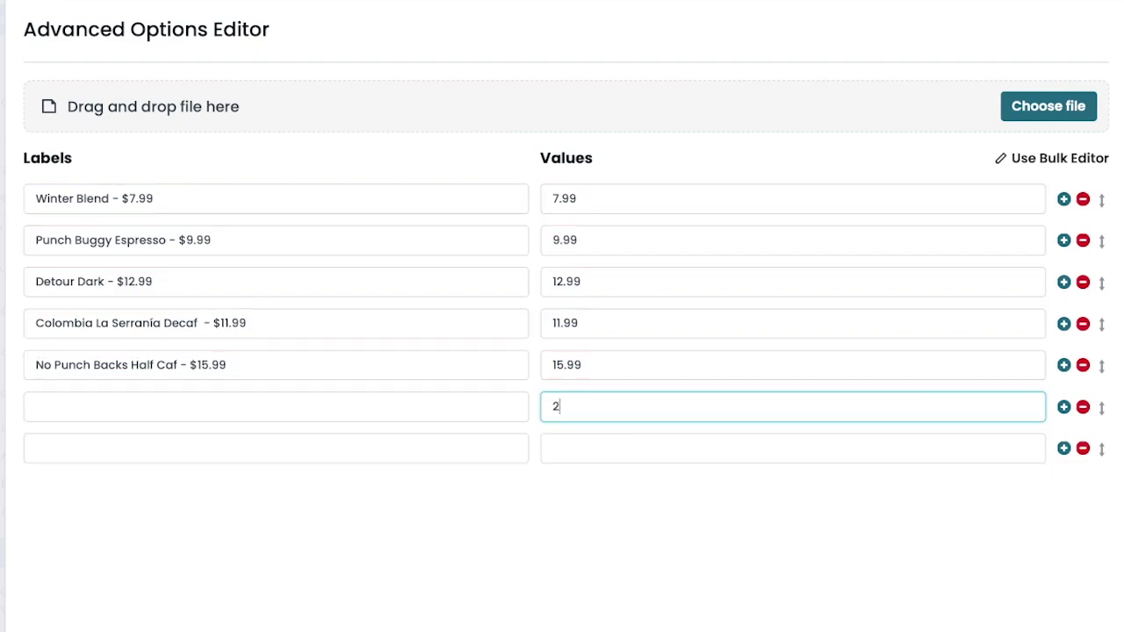
pyautogui.click(601, 446)
pyautogui.write('2')
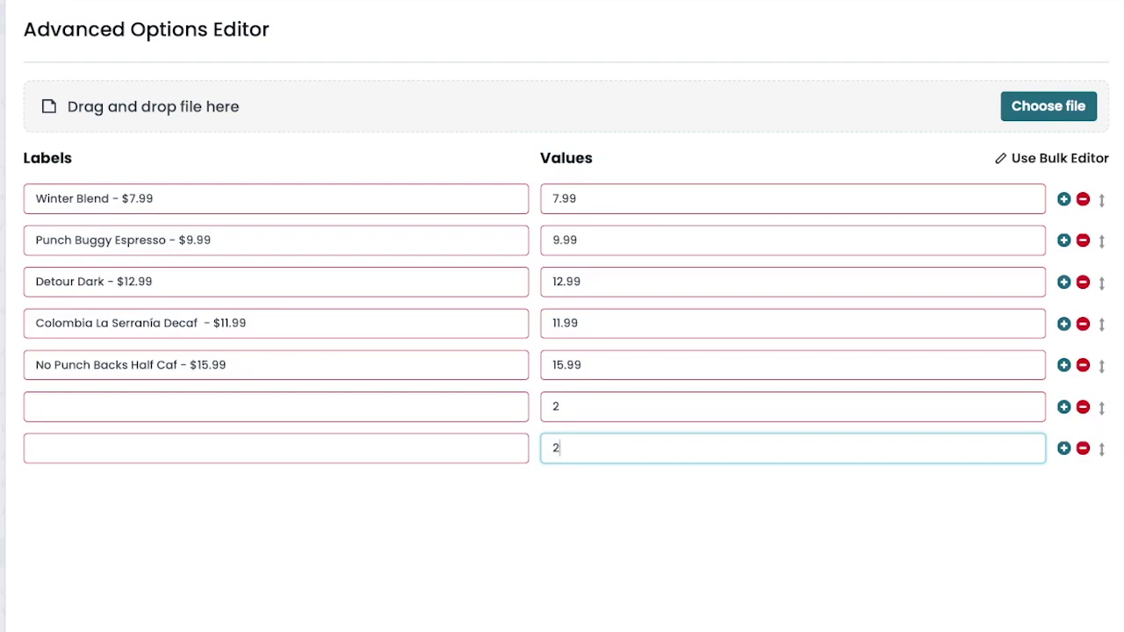
pyautogui.write('.')
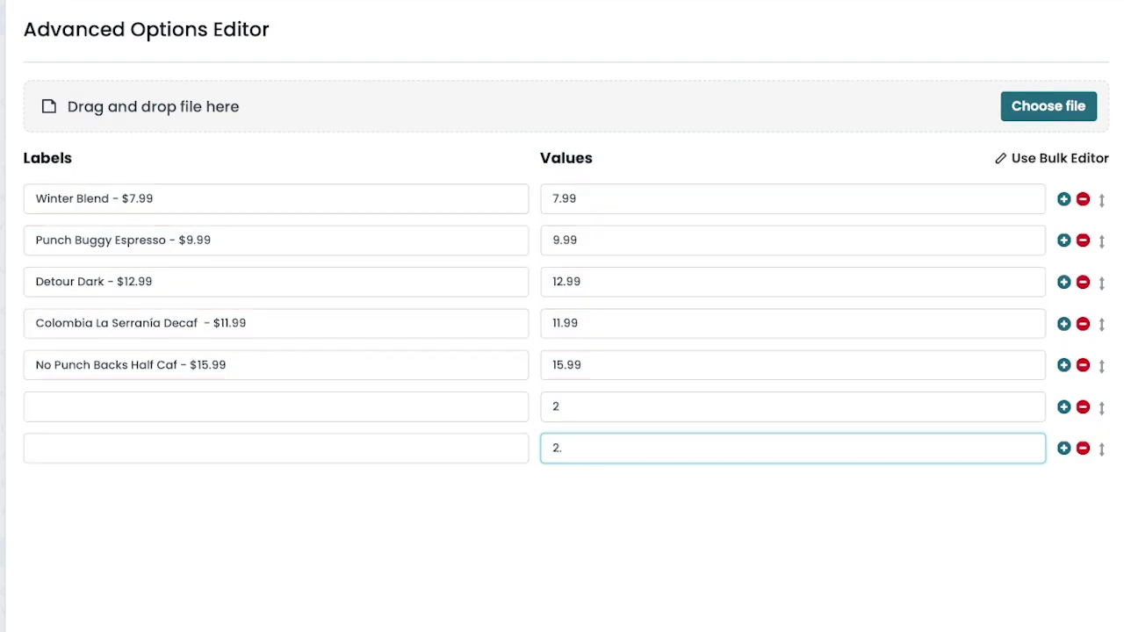
pyautogui.write('0')
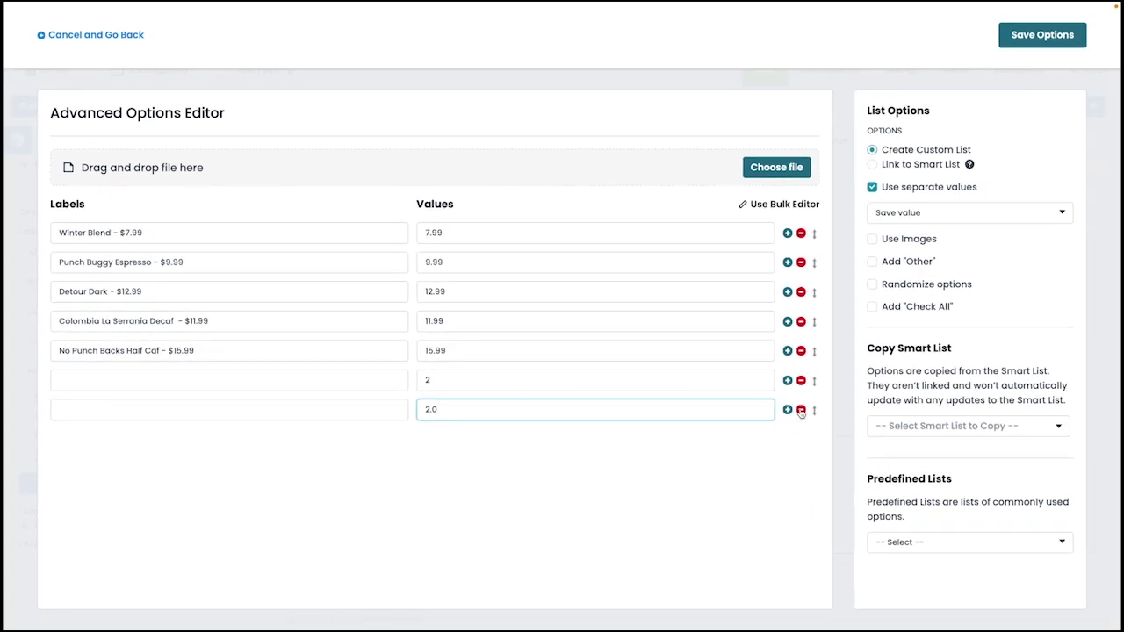
pyautogui.click(801, 411)
pyautogui.click(801, 382)
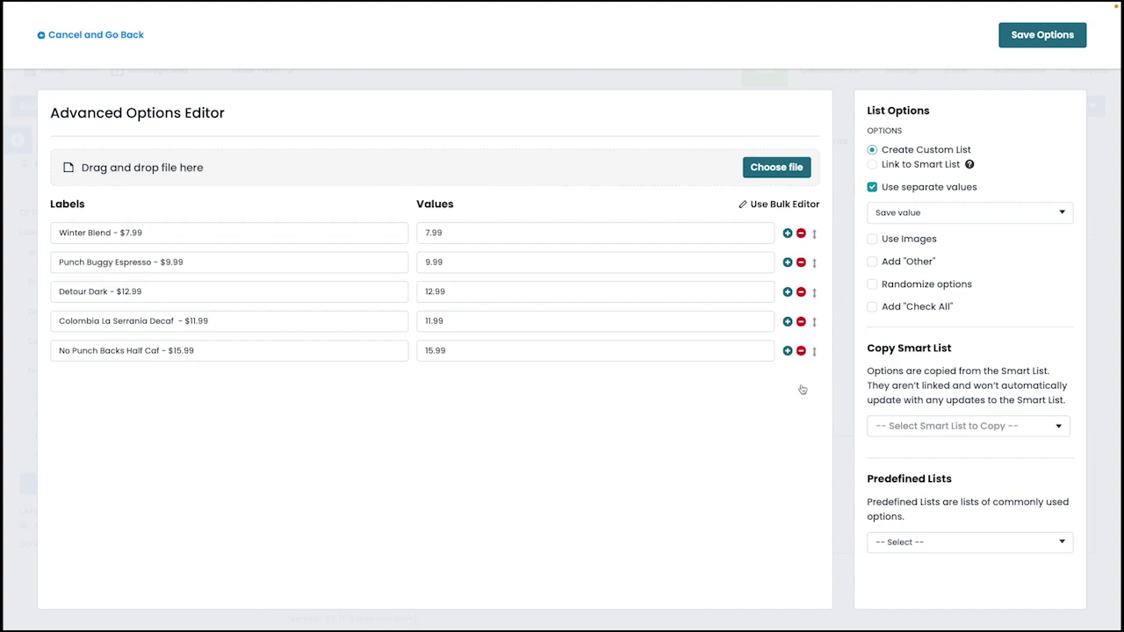
# Step: Save the blend options and return to the list of available fields
pyautogui.click(1030, 39)
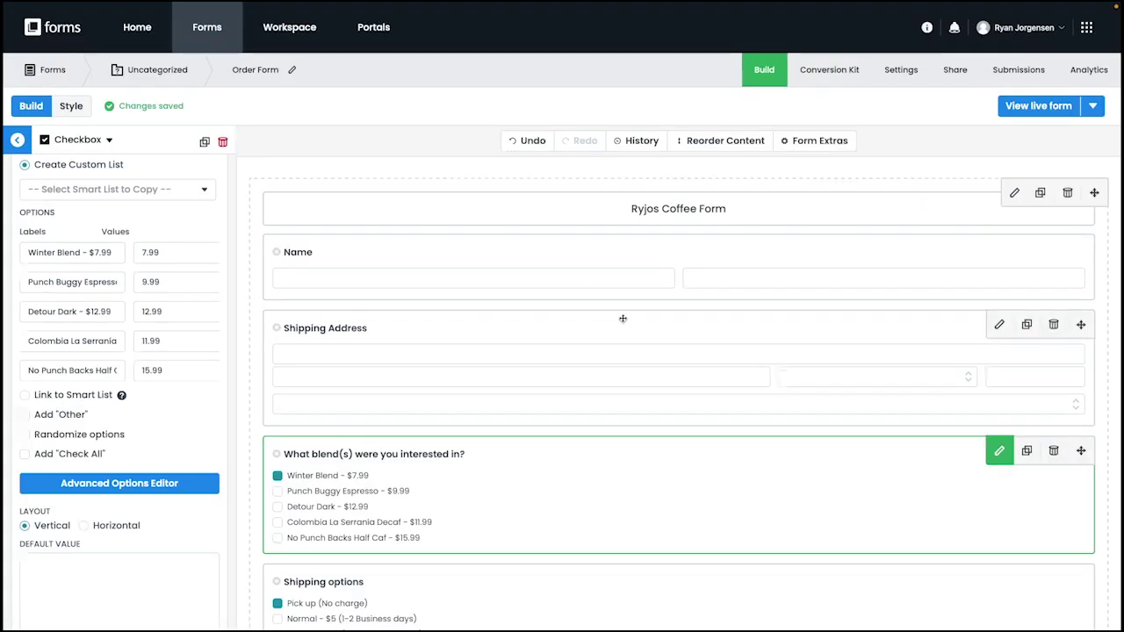
pyautogui.scroll(-1, 622, 319)
pyautogui.scroll(-1, 623, 318)
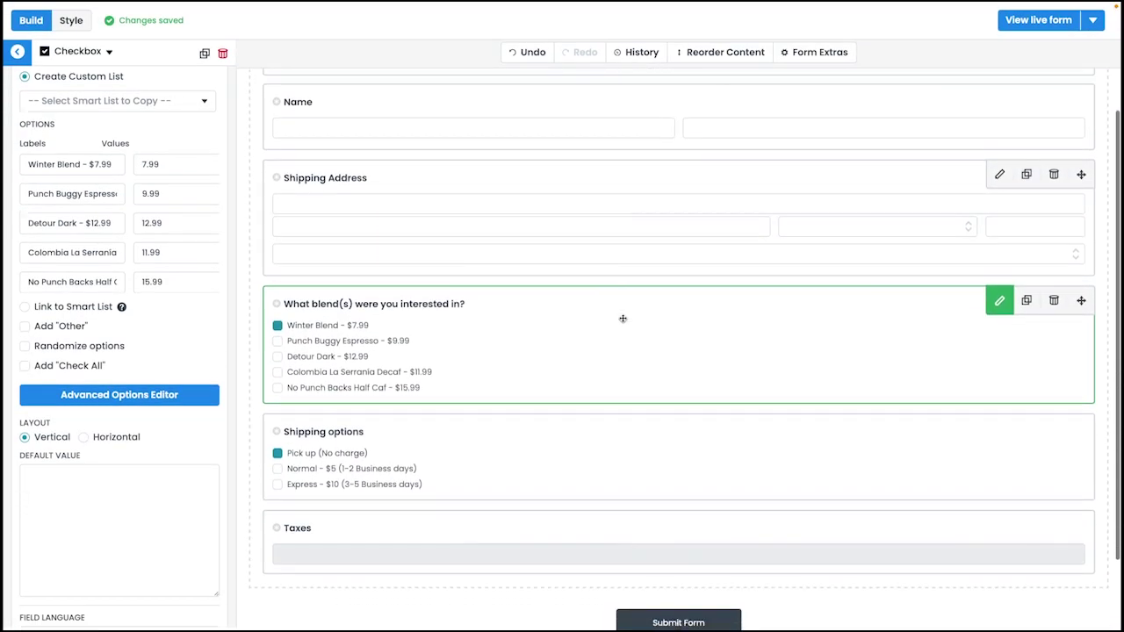
pyautogui.click(16, 54)
pyautogui.scroll(-1, 334, 287)
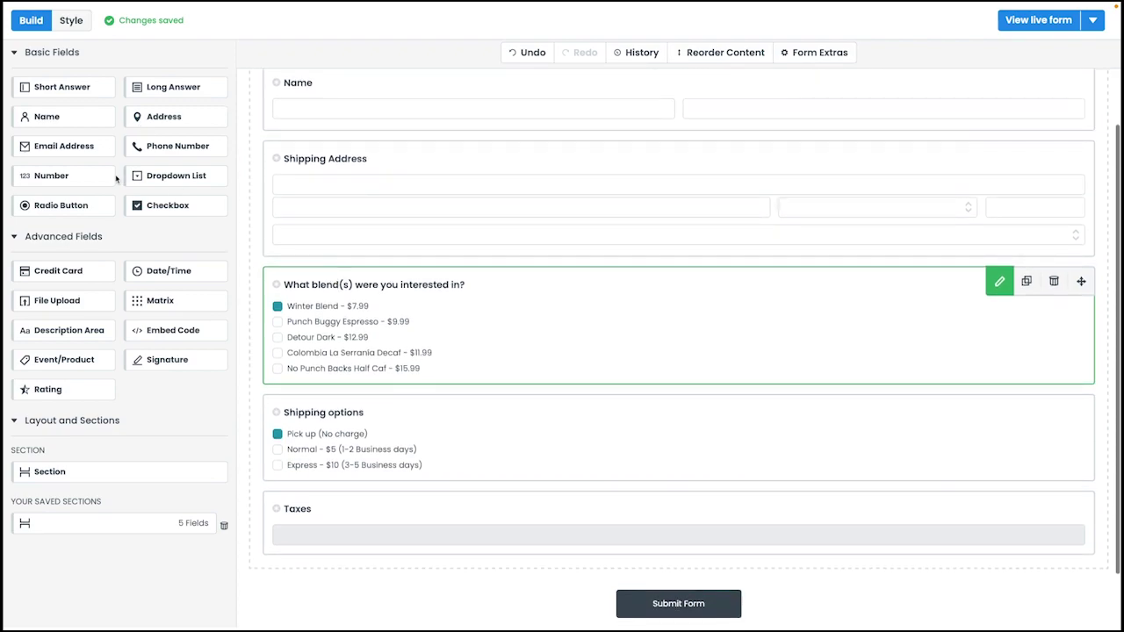
# Step: Add a short answer field below Taxes, label it 'Total Amount', and make it read-only
pyautogui.moveTo(68, 90); pyautogui.dragTo(491, 545)
pyautogui.click(418, 597)
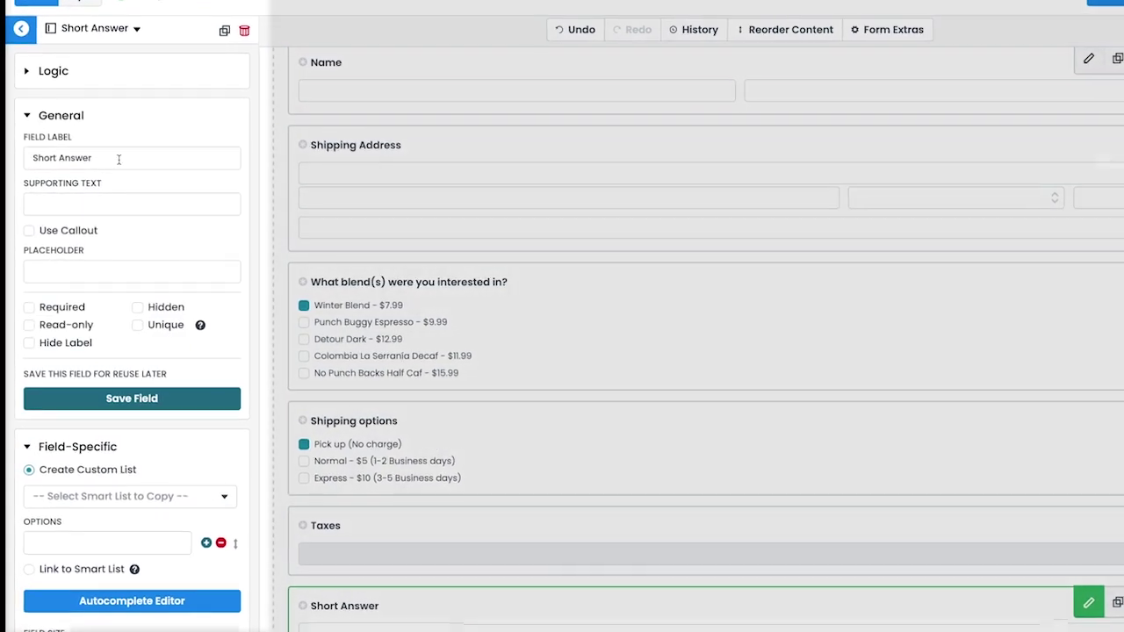
pyautogui.tripleClick(105, 171)
pyautogui.press('BackSpace')
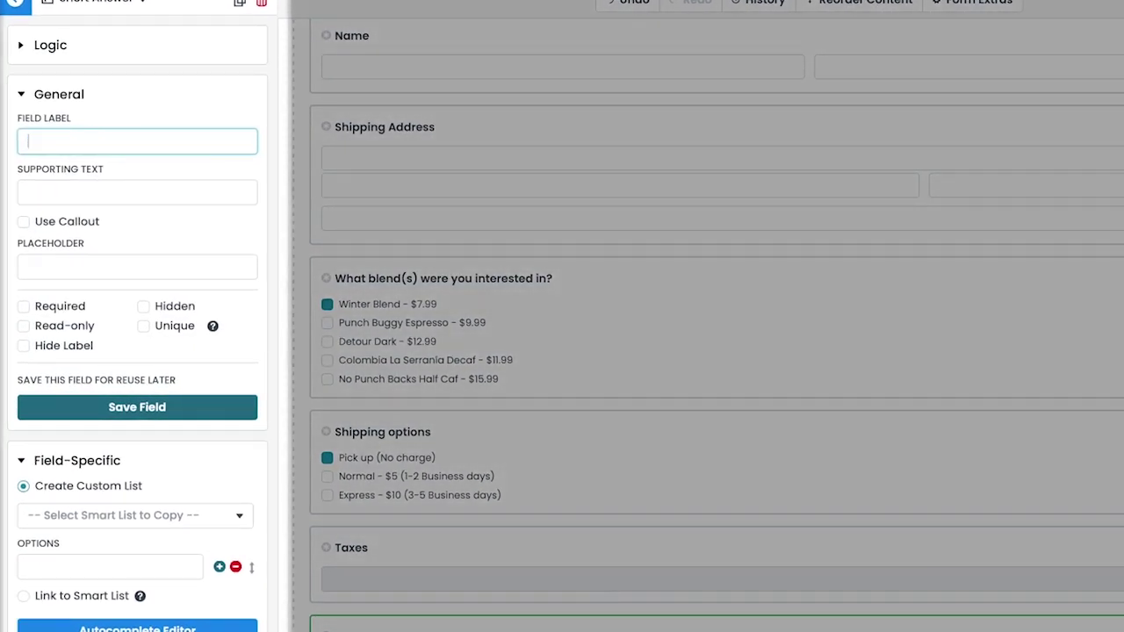
pyautogui.write('Total Amount')
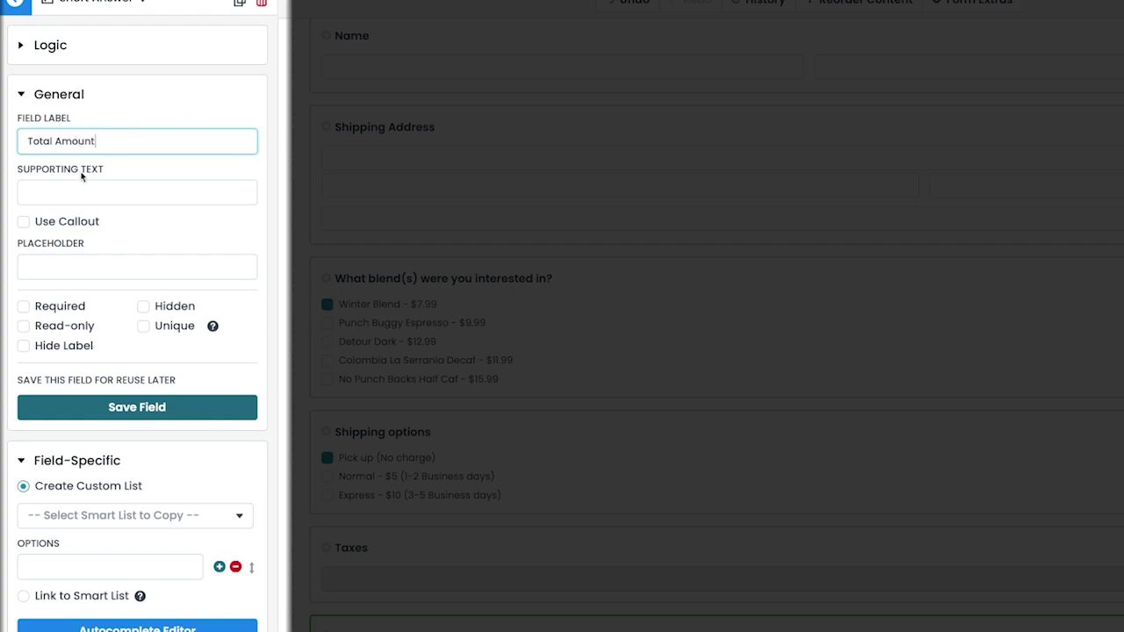
pyautogui.click(24, 326)
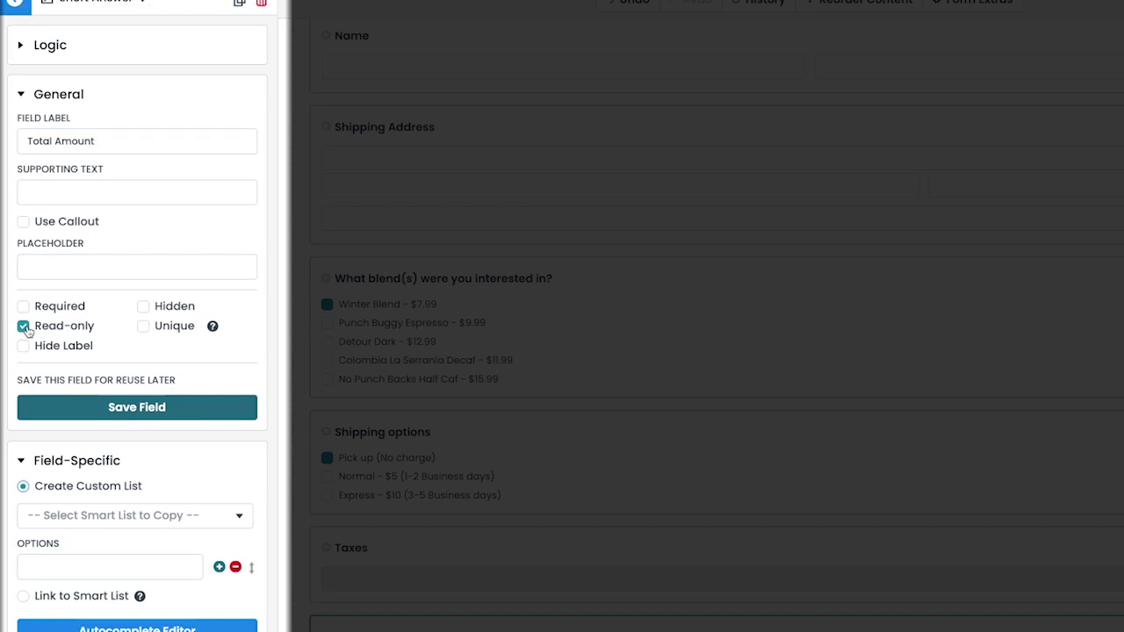
pyautogui.scroll(-3, 198, 359)
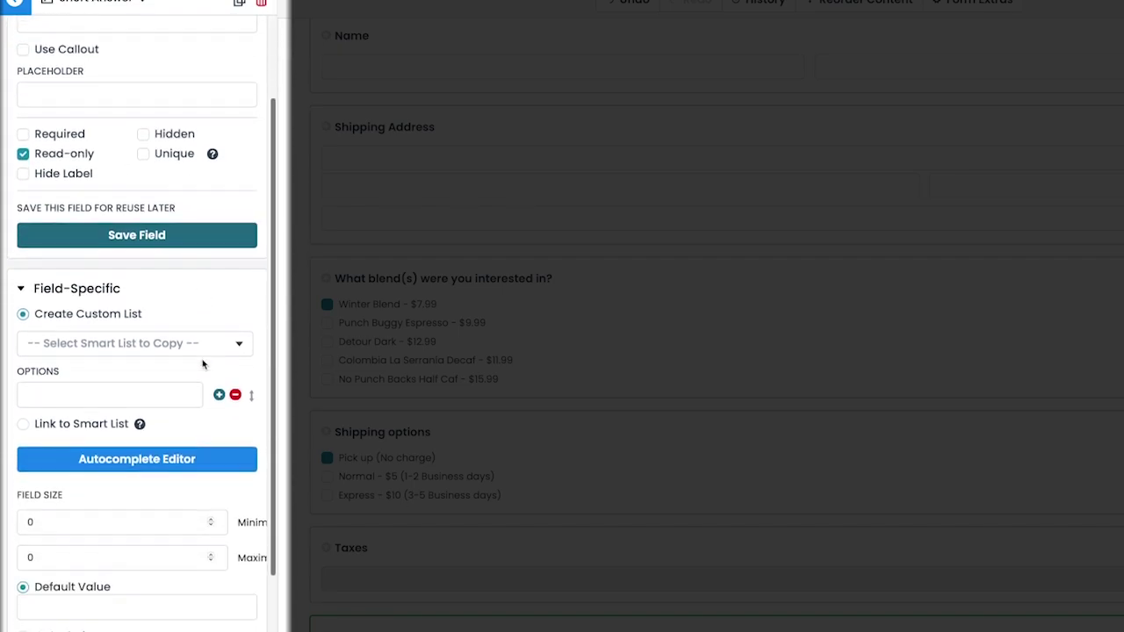
pyautogui.scroll(-1, 202, 359)
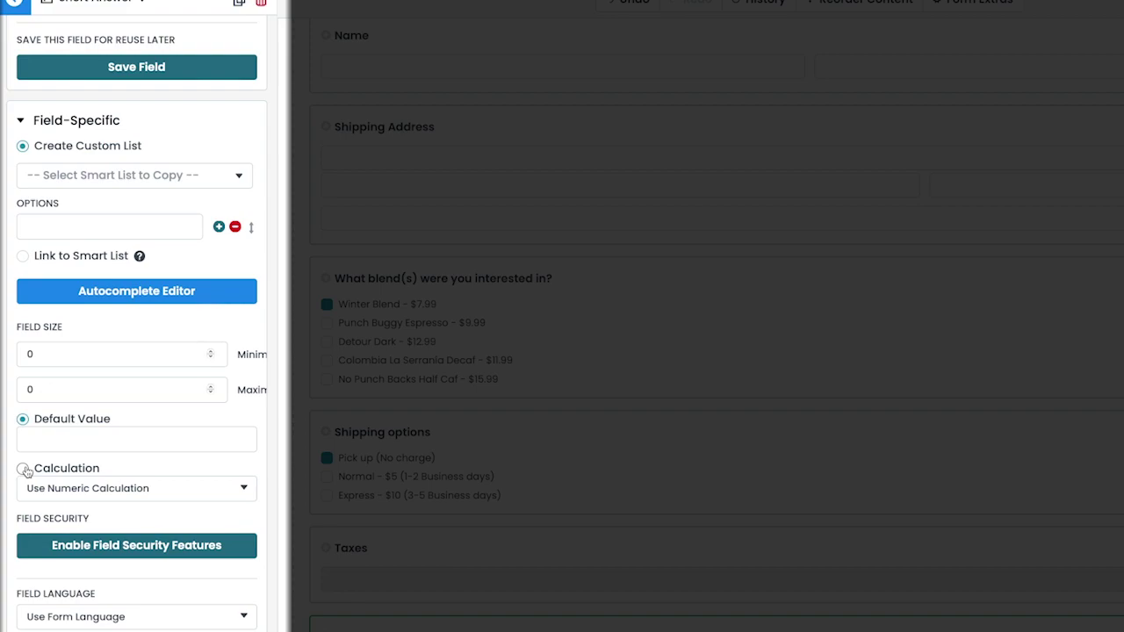
# Step: Switch Total Amount's default to a calculation, keeping Use Numeric Calculation, with an empty formula
pyautogui.click(23, 469)
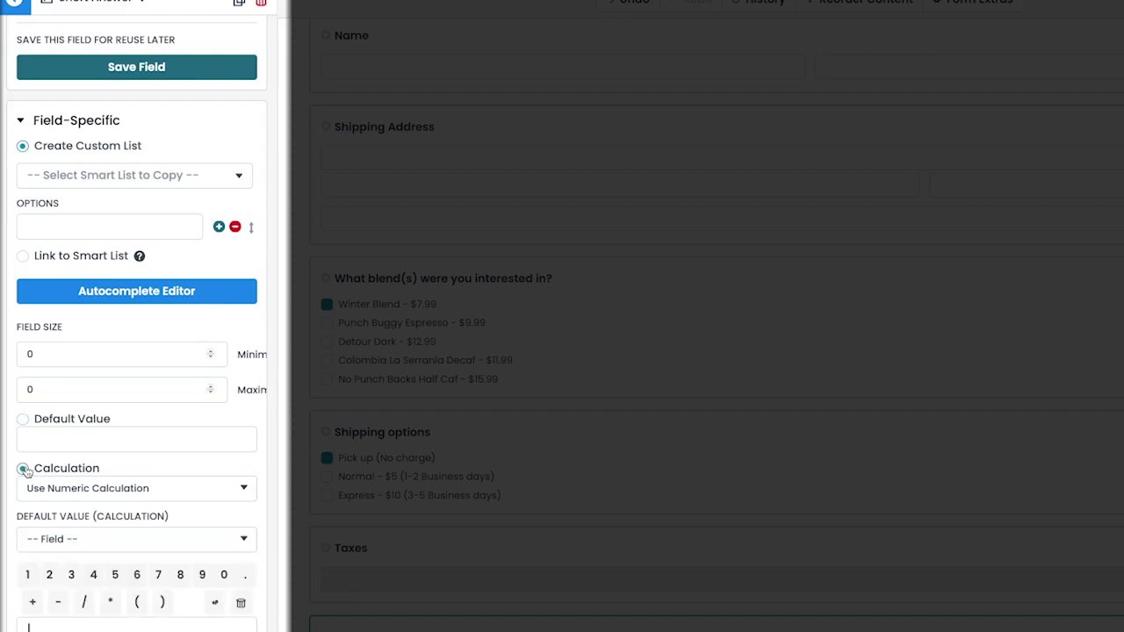
pyautogui.click(239, 492)
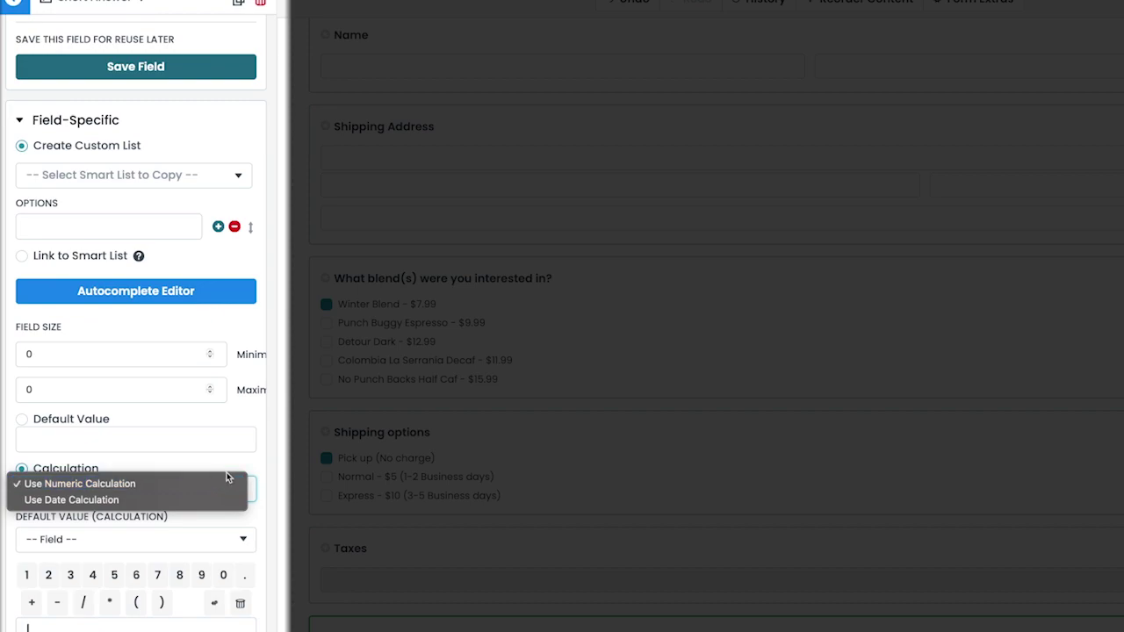
pyautogui.click(235, 475)
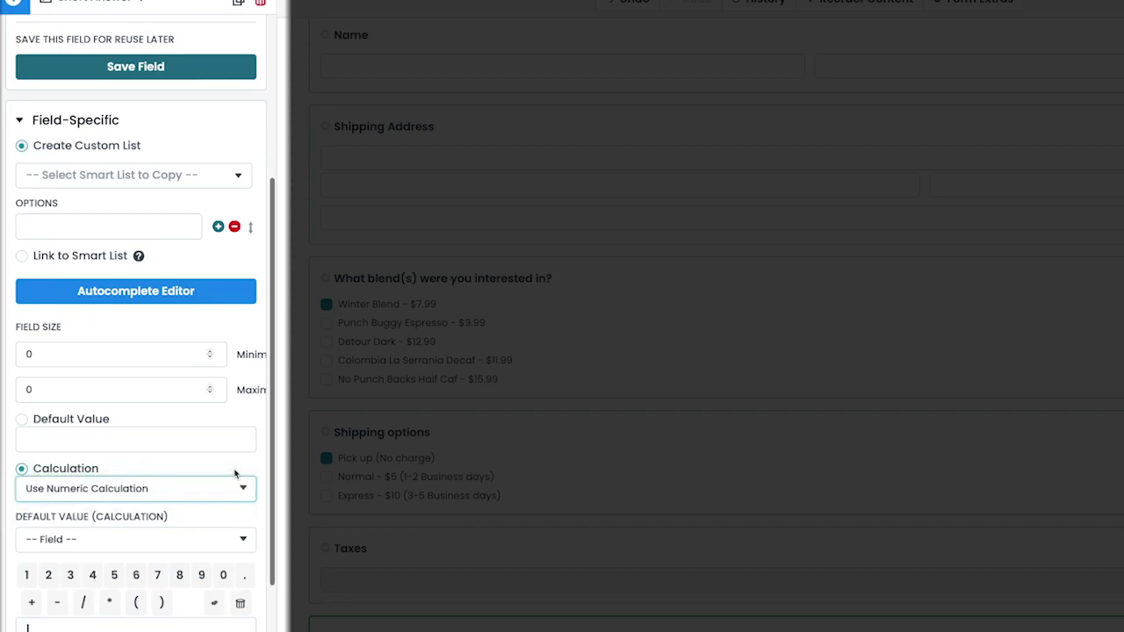
pyautogui.scroll(-3, 235, 475)
pyautogui.scroll(-1, 235, 475)
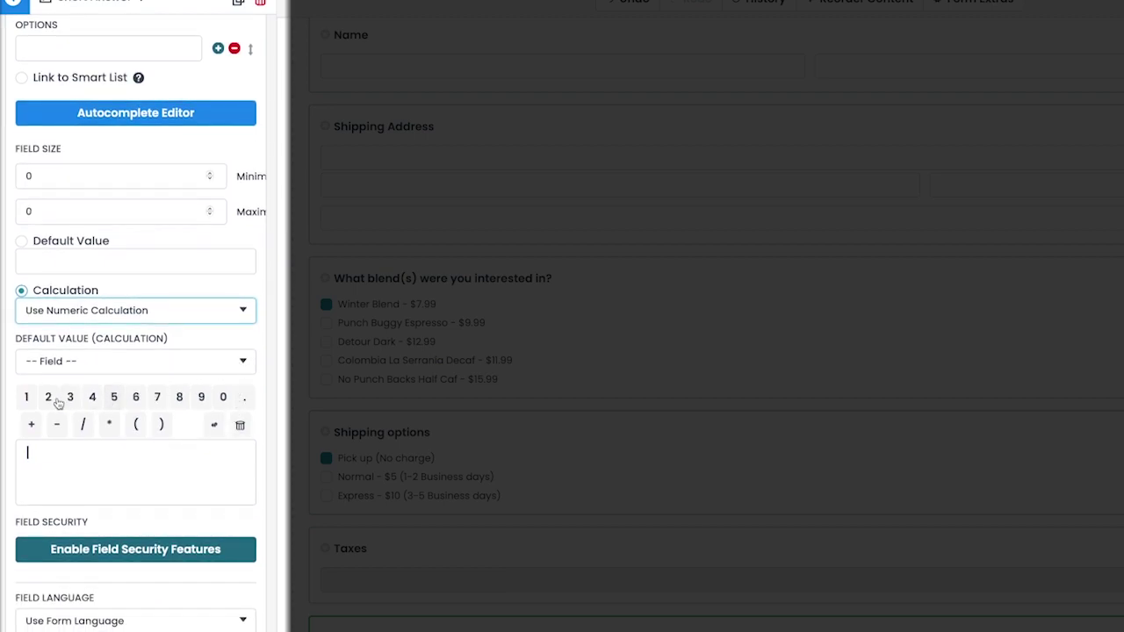
pyautogui.click(27, 397)
pyautogui.click(48, 399)
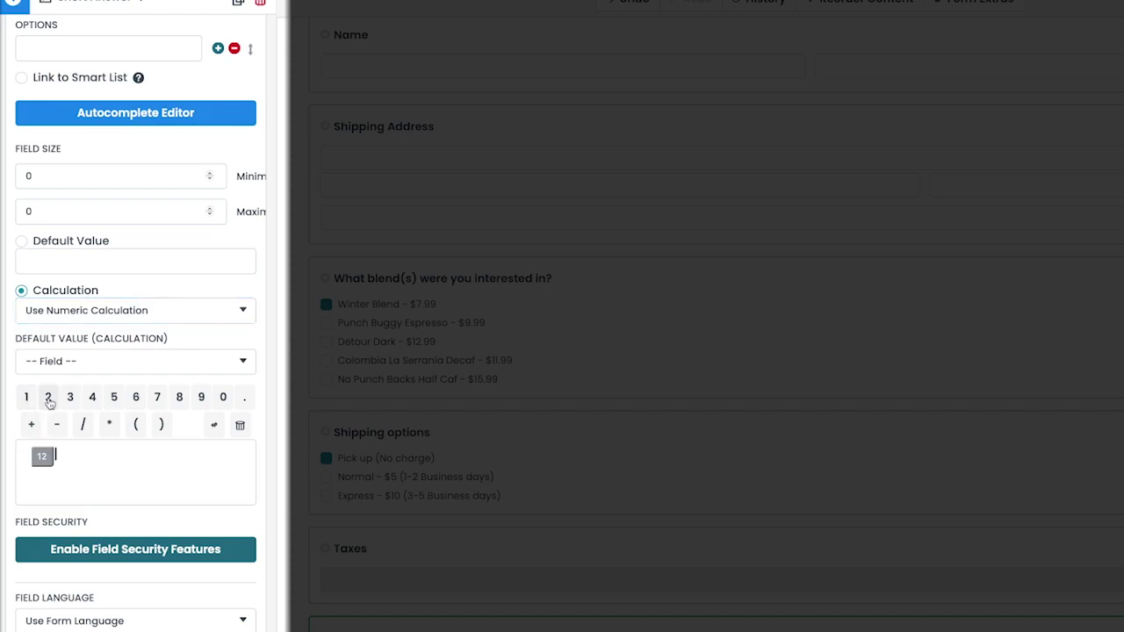
pyautogui.click(214, 426)
pyautogui.click(213, 425)
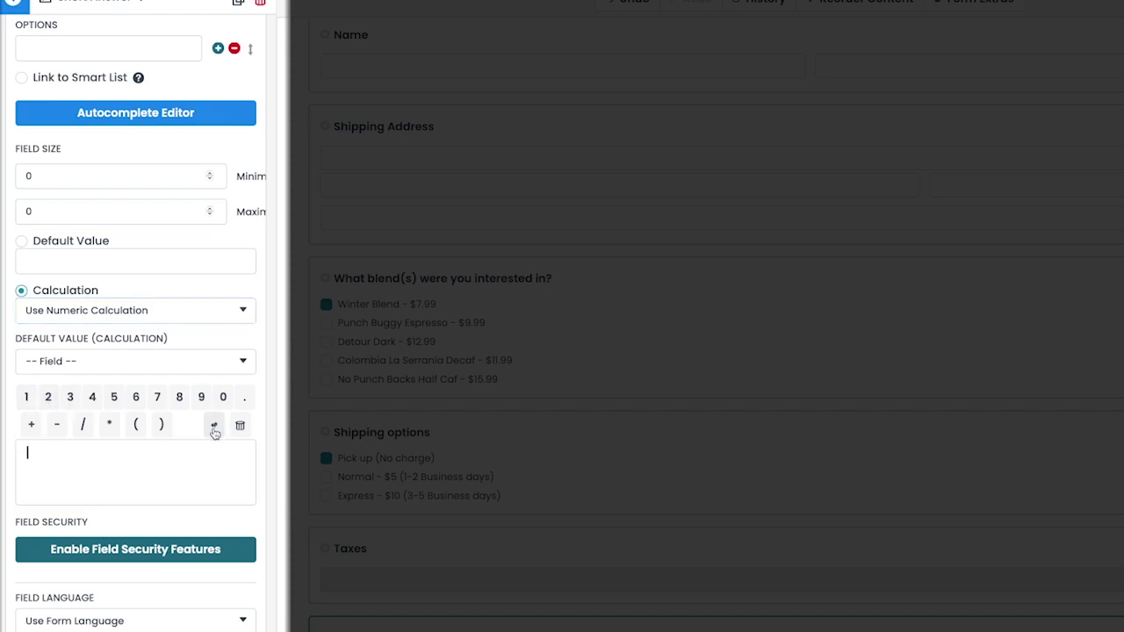
# Step: Build the formula blend + Shipping options + Taxes, then view the live form
pyautogui.click(225, 362)
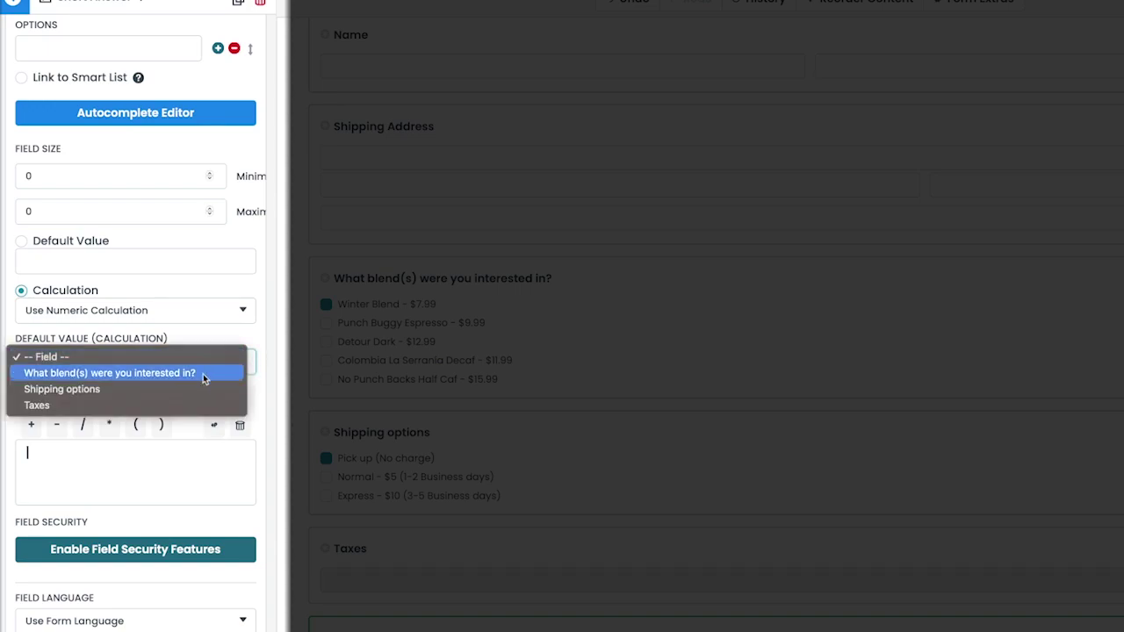
pyautogui.click(203, 373)
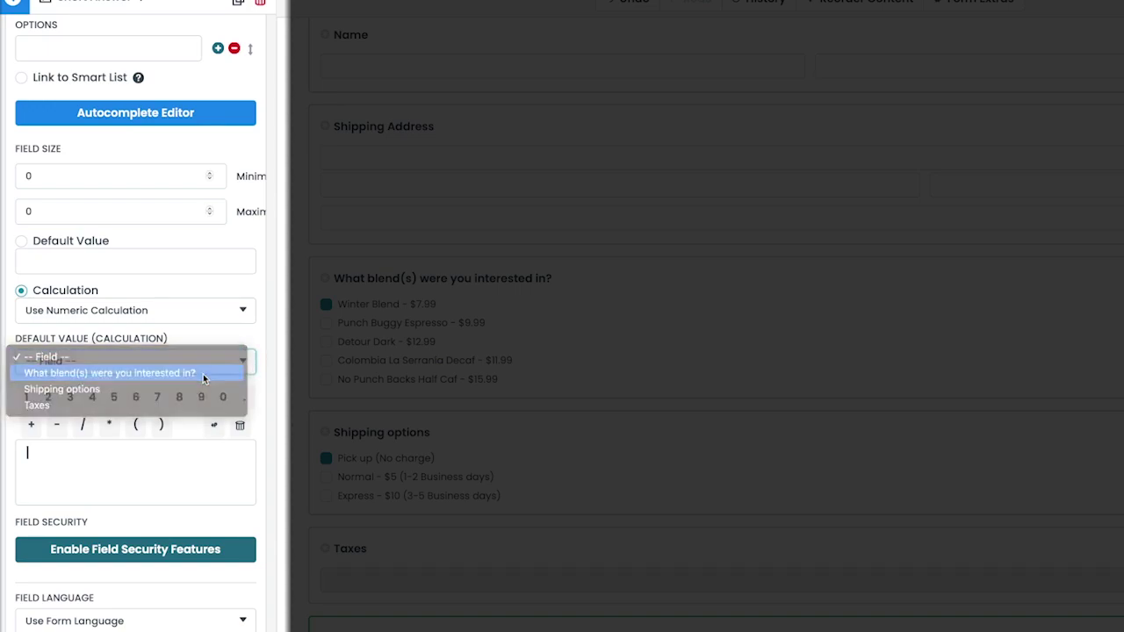
pyautogui.click(33, 425)
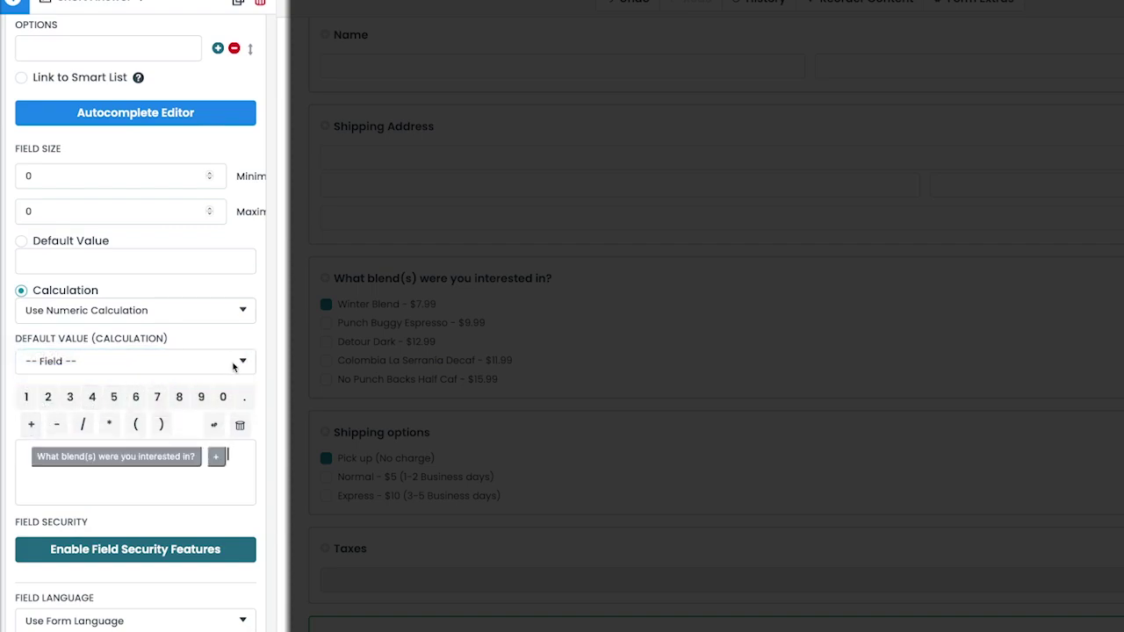
pyautogui.click(237, 362)
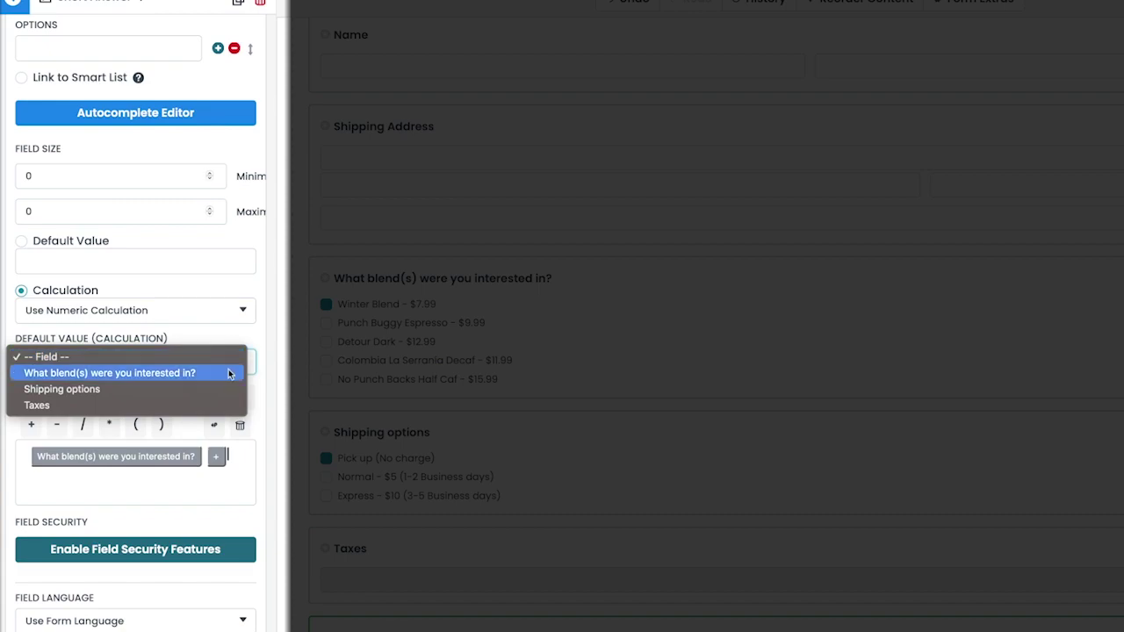
pyautogui.click(202, 390)
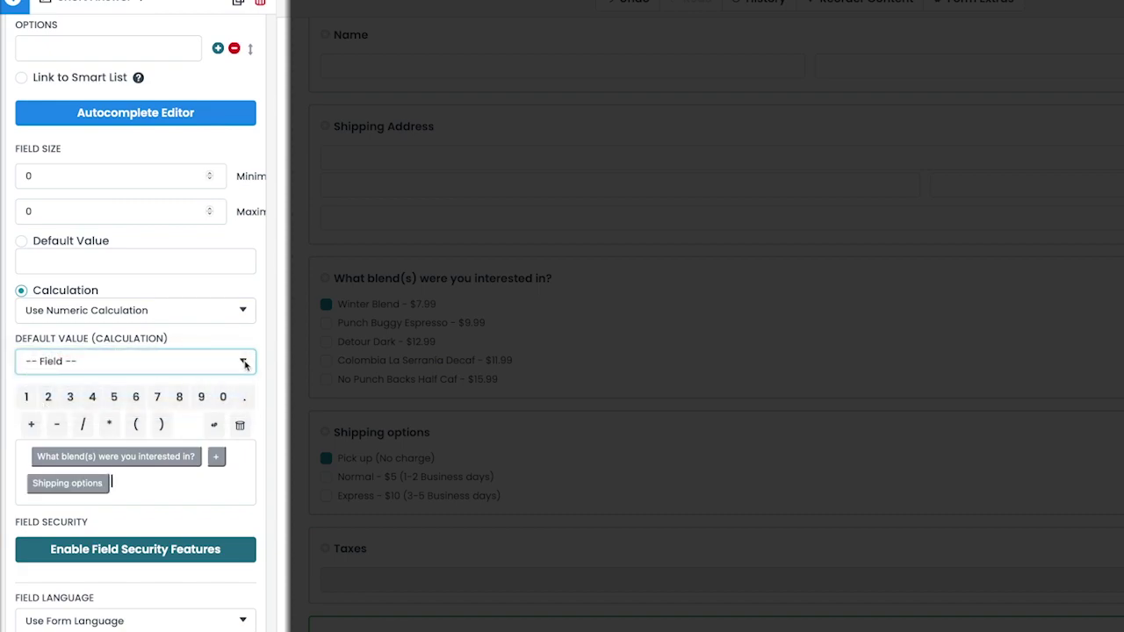
pyautogui.click(31, 425)
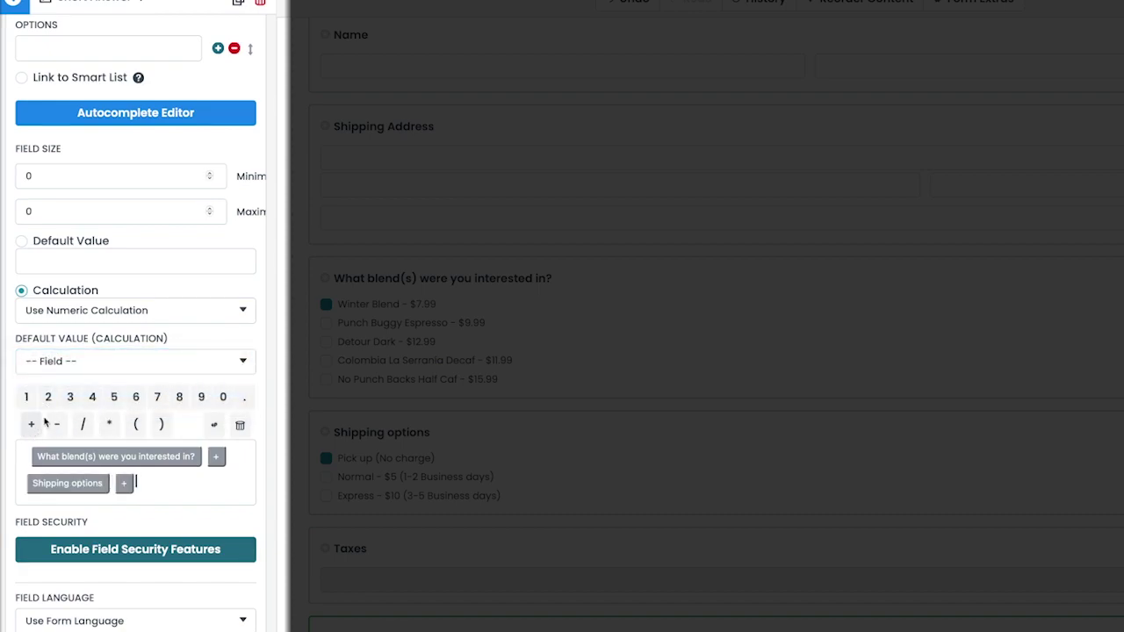
pyautogui.click(189, 360)
pyautogui.click(146, 403)
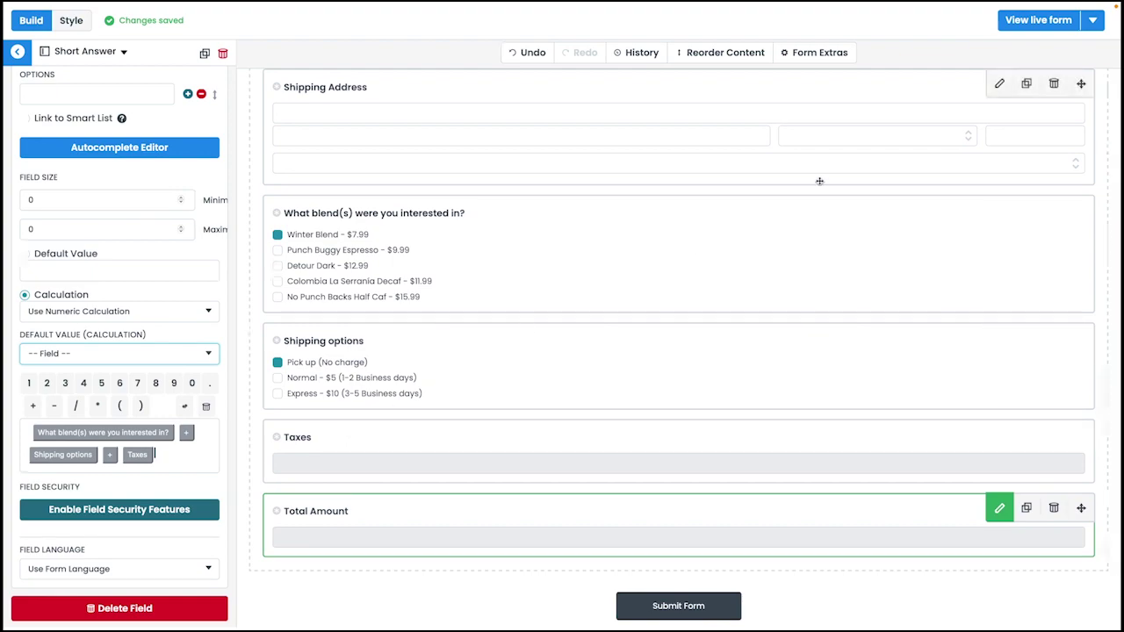
pyautogui.click(1034, 22)
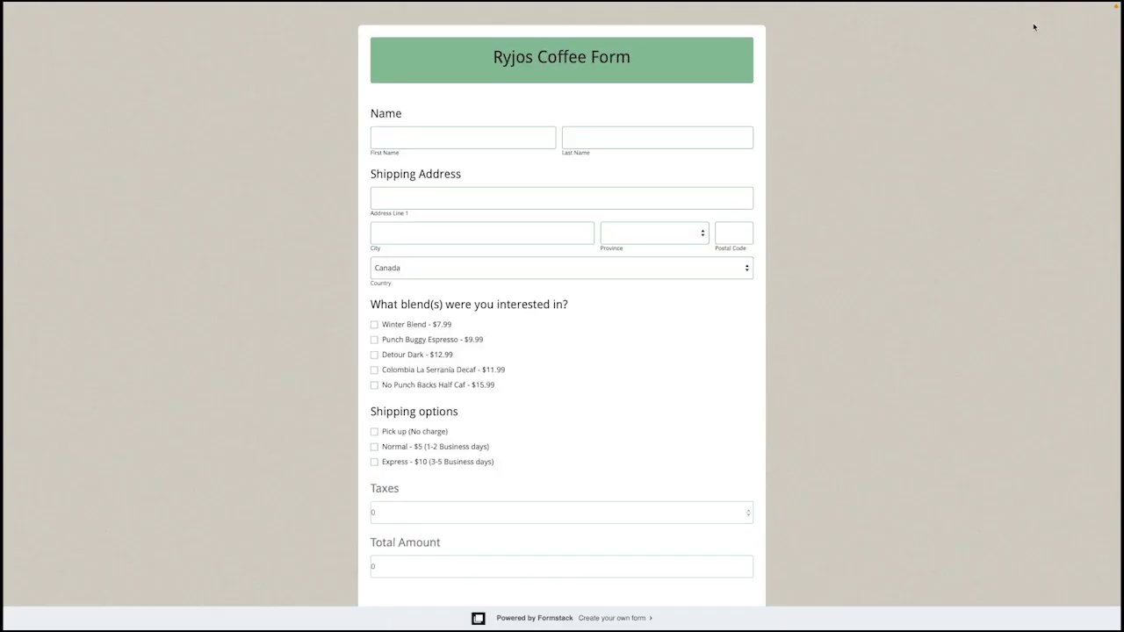
# Step: Fill in the test customer's first name, last name, street address and city
pyautogui.click(461, 139)
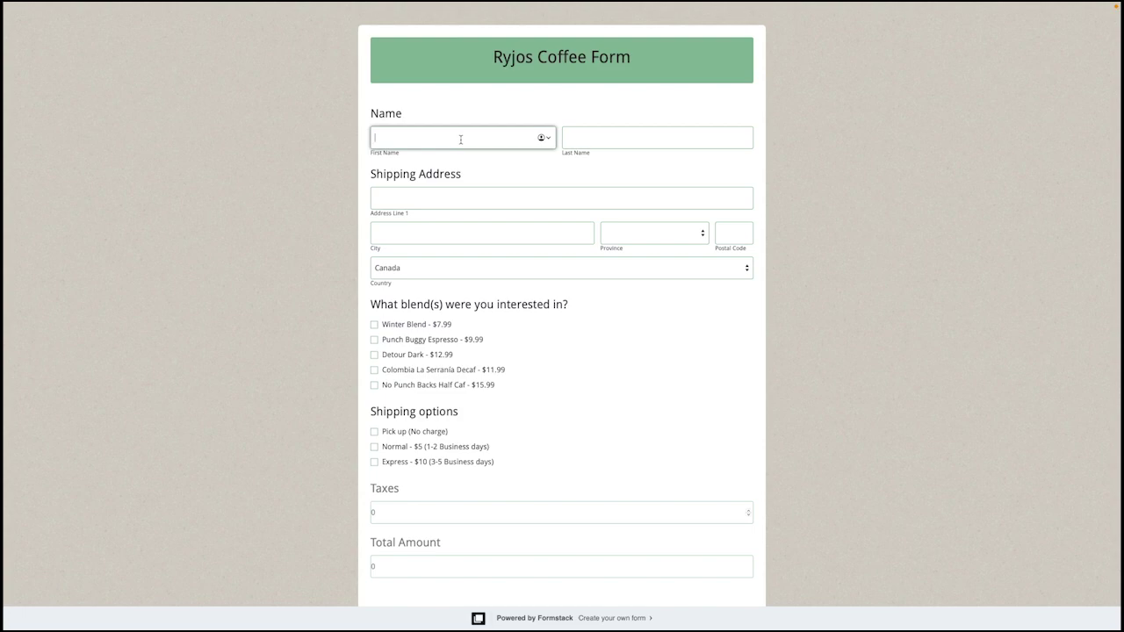
pyautogui.write('Ryan')
pyautogui.press('Tab')
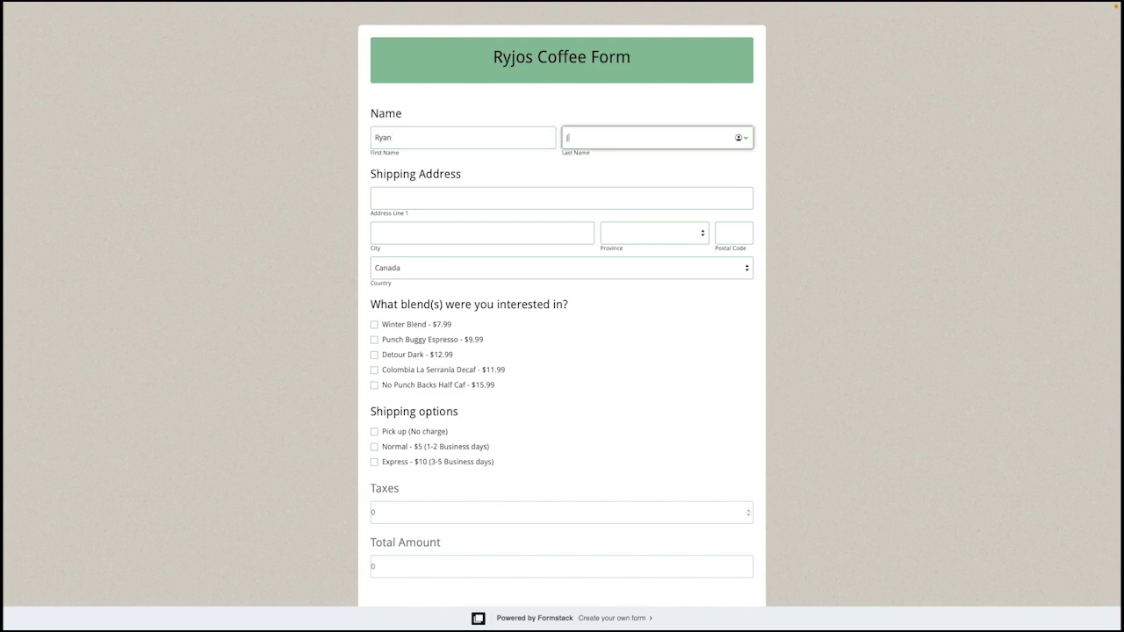
pyautogui.write('J')
pyautogui.click(394, 198)
pyautogui.write('123 Happy ')
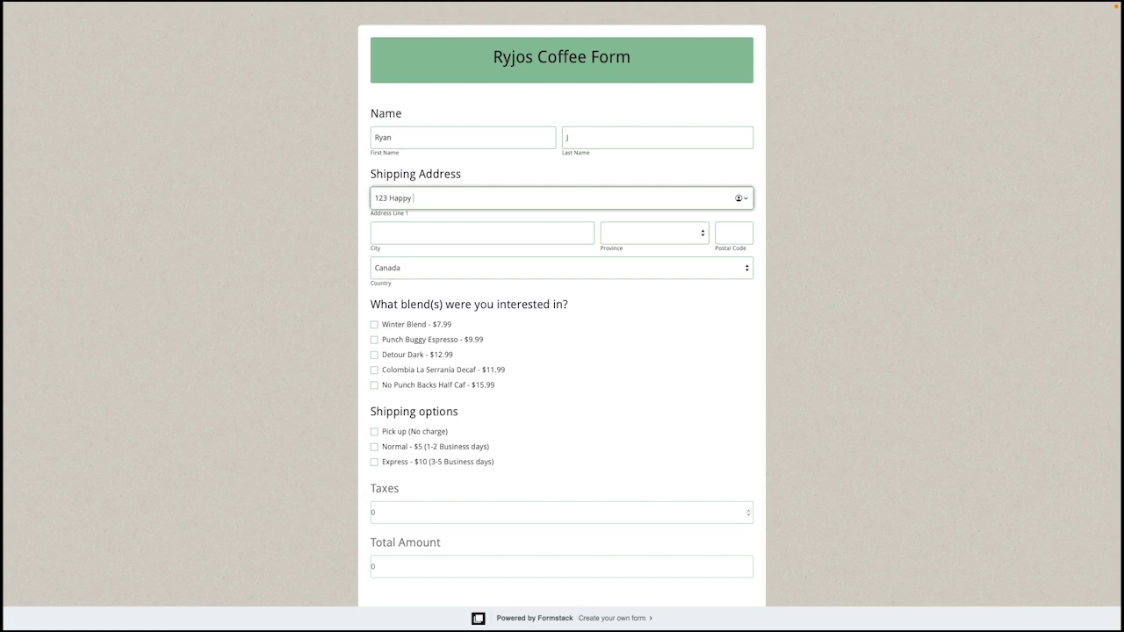
pyautogui.write('lane')
pyautogui.click(422, 233)
pyautogui.write('Toronto')
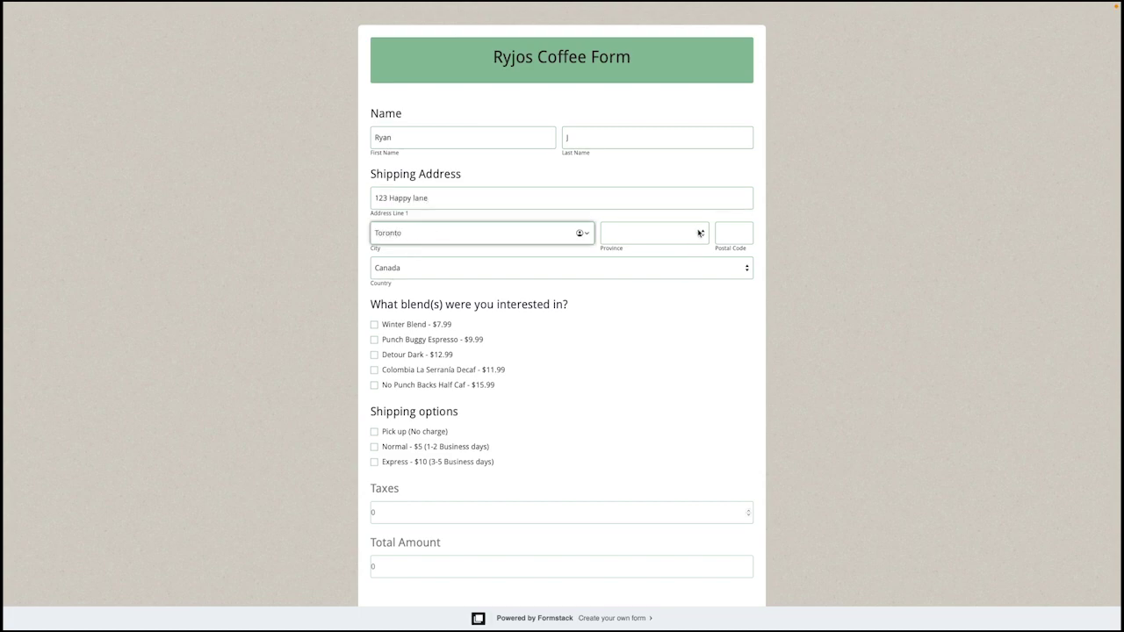
# Step: Choose Ontario, No Punch Backs Half Caf and Normal shipping so Total Amount shows 22.99
pyautogui.click(699, 233)
pyautogui.click(639, 341)
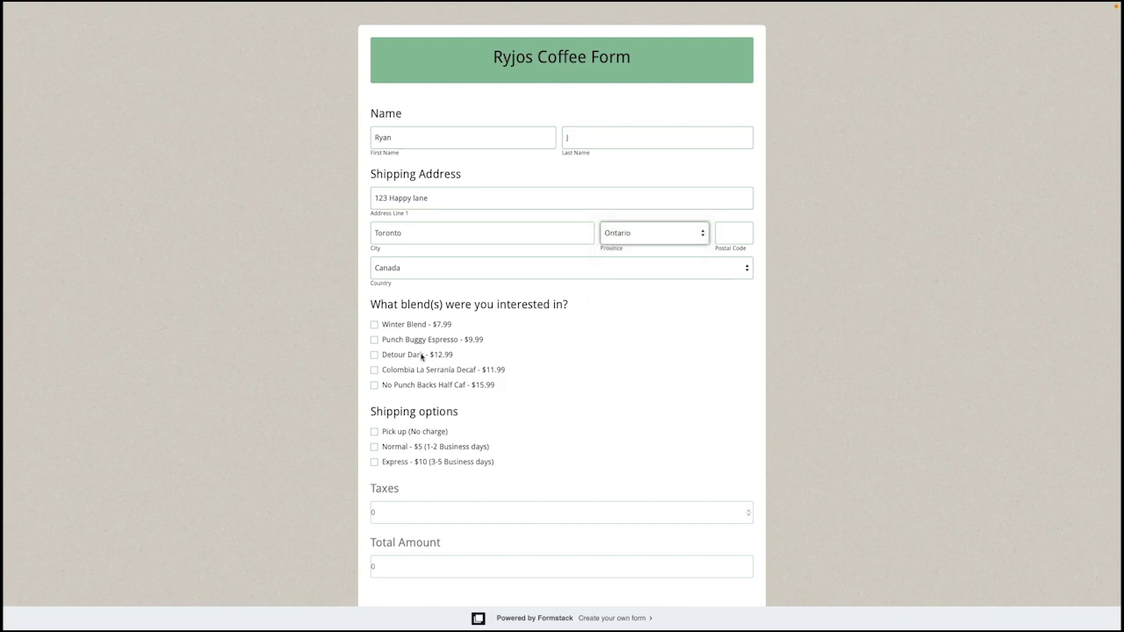
pyautogui.click(375, 386)
pyautogui.click(375, 447)
pyautogui.scroll(-1, 510, 469)
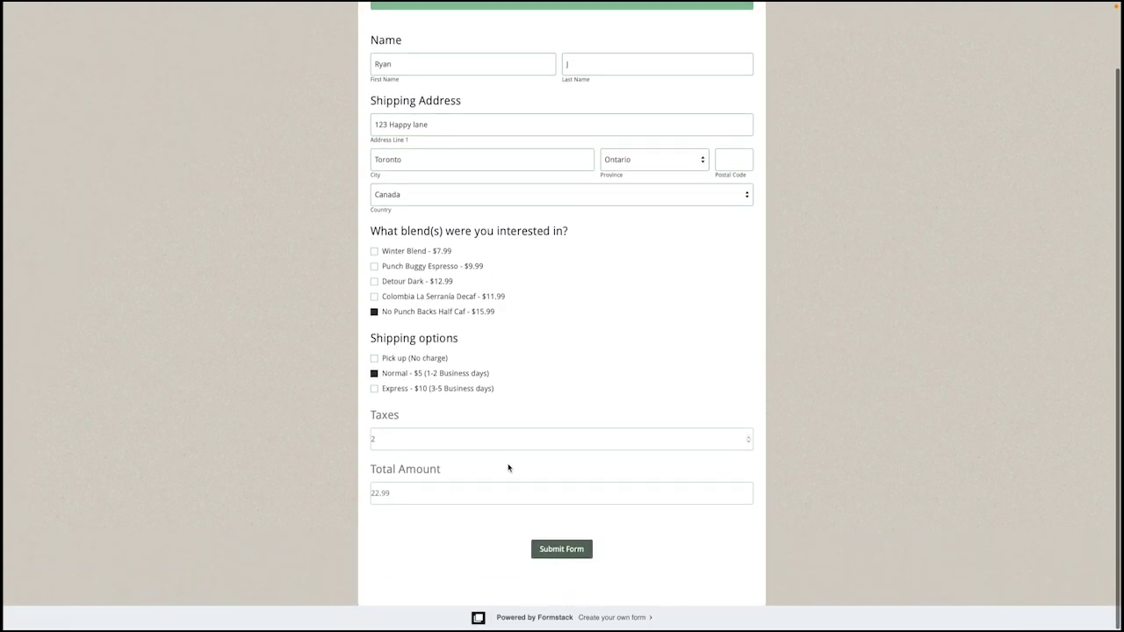